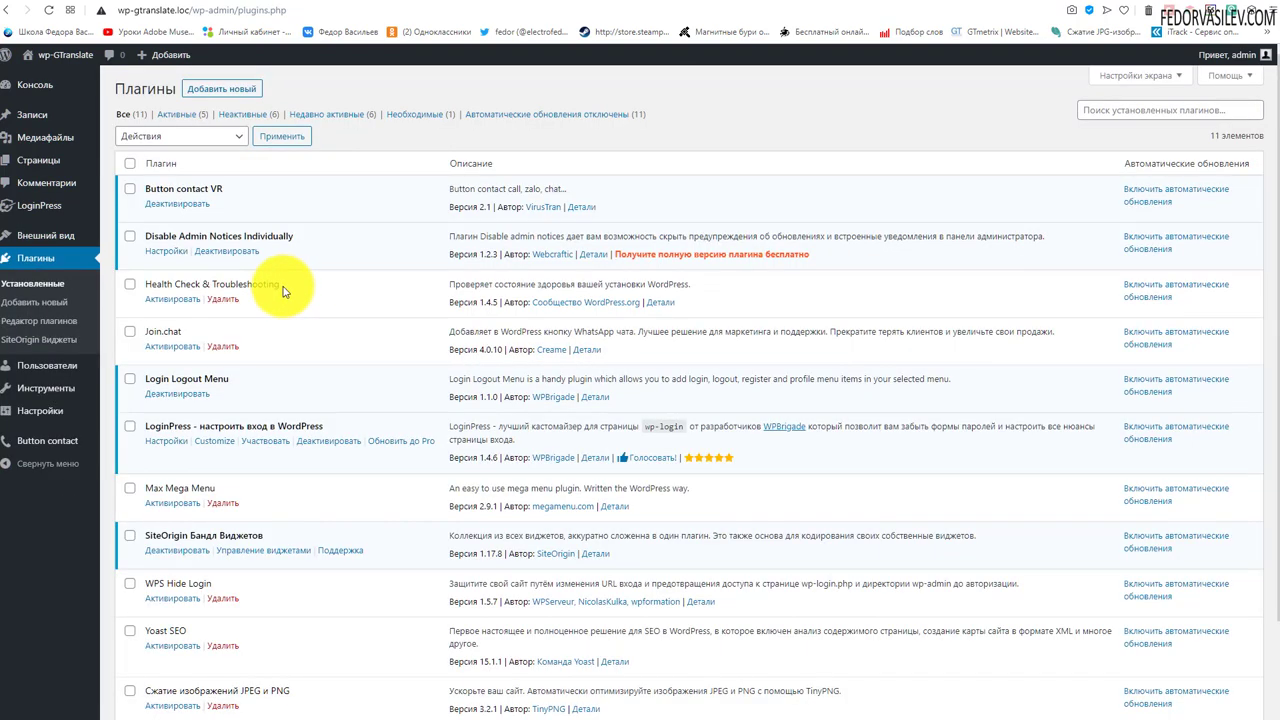
Activate the Health Check & Troubleshooting plugin and open the Site Health (Здоровье сайта) page
{"action": "left_click_drag", "start_coordinate": [284, 286], "coordinate": [144, 287]}
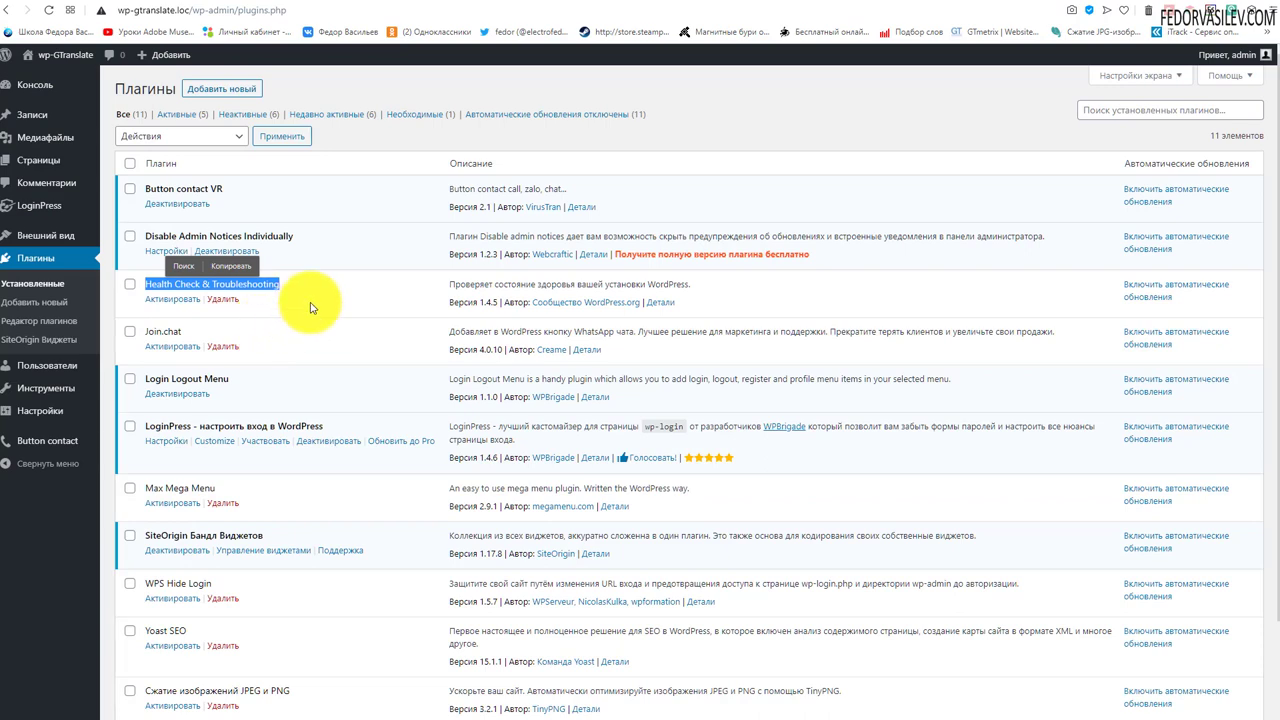
{"action": "left_click", "coordinate": [172, 299]}
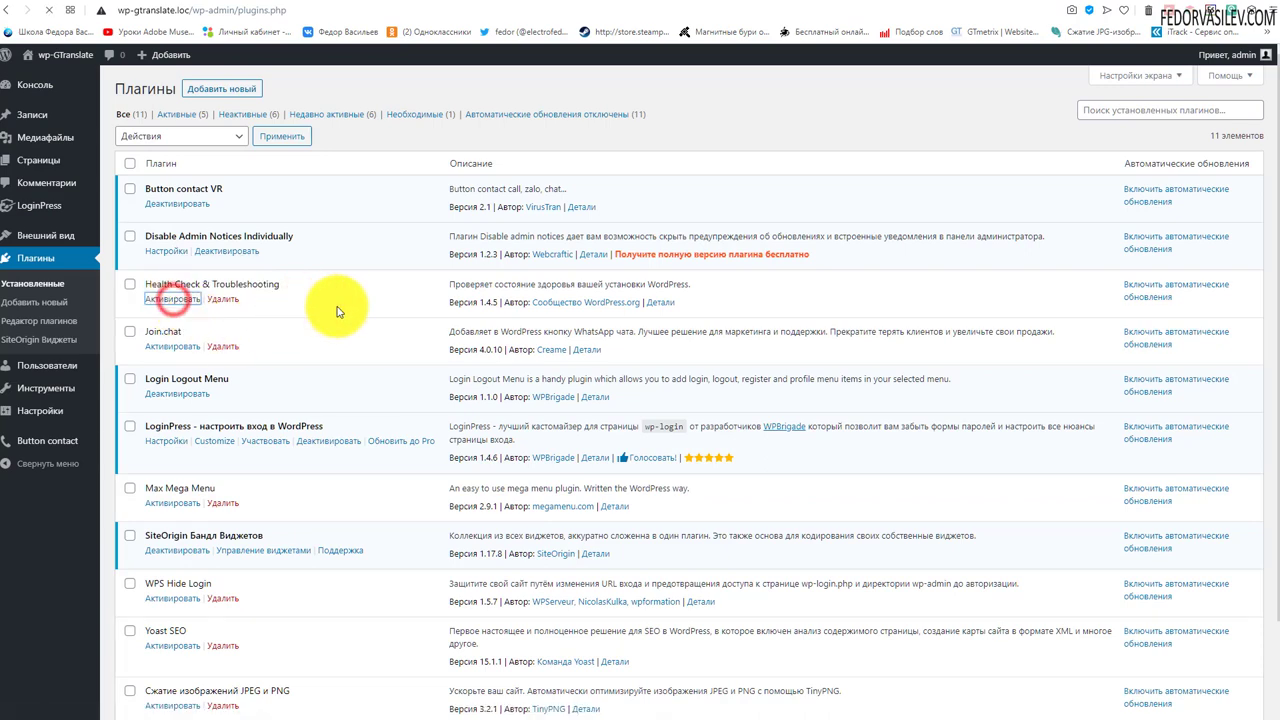
{"action": "mouse_move", "coordinate": [35, 390]}
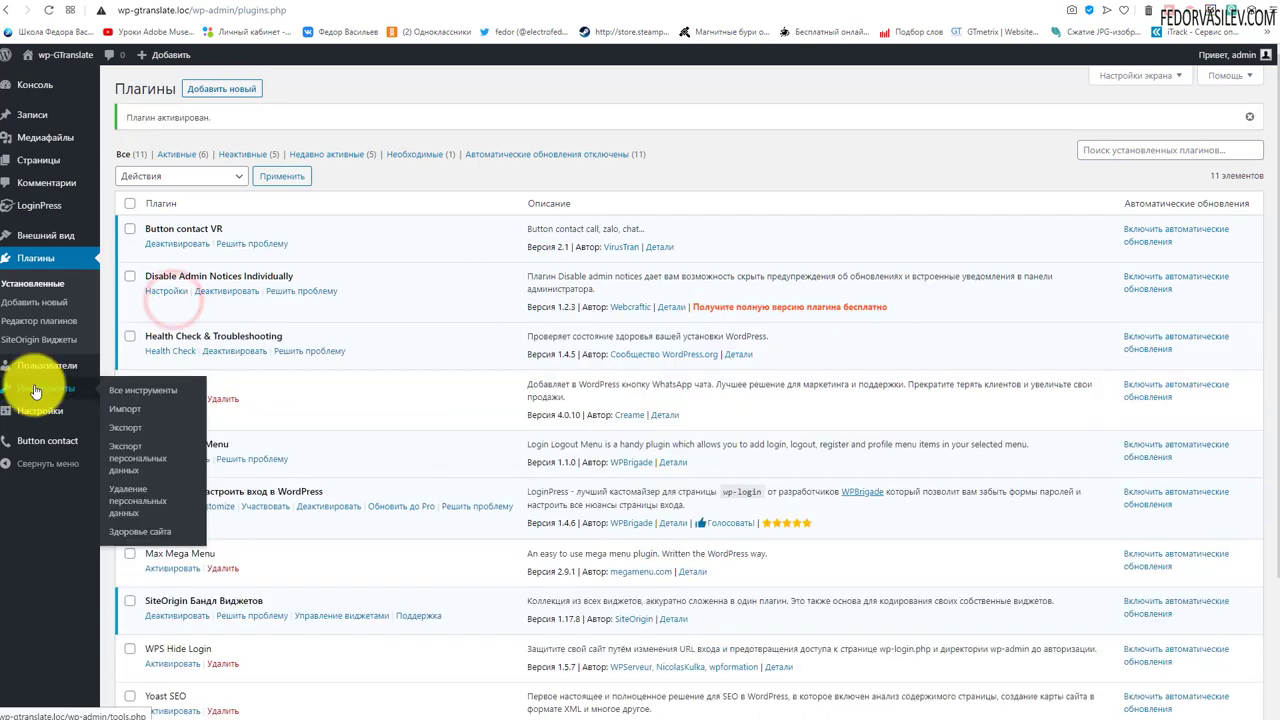
{"action": "left_click", "coordinate": [148, 529]}
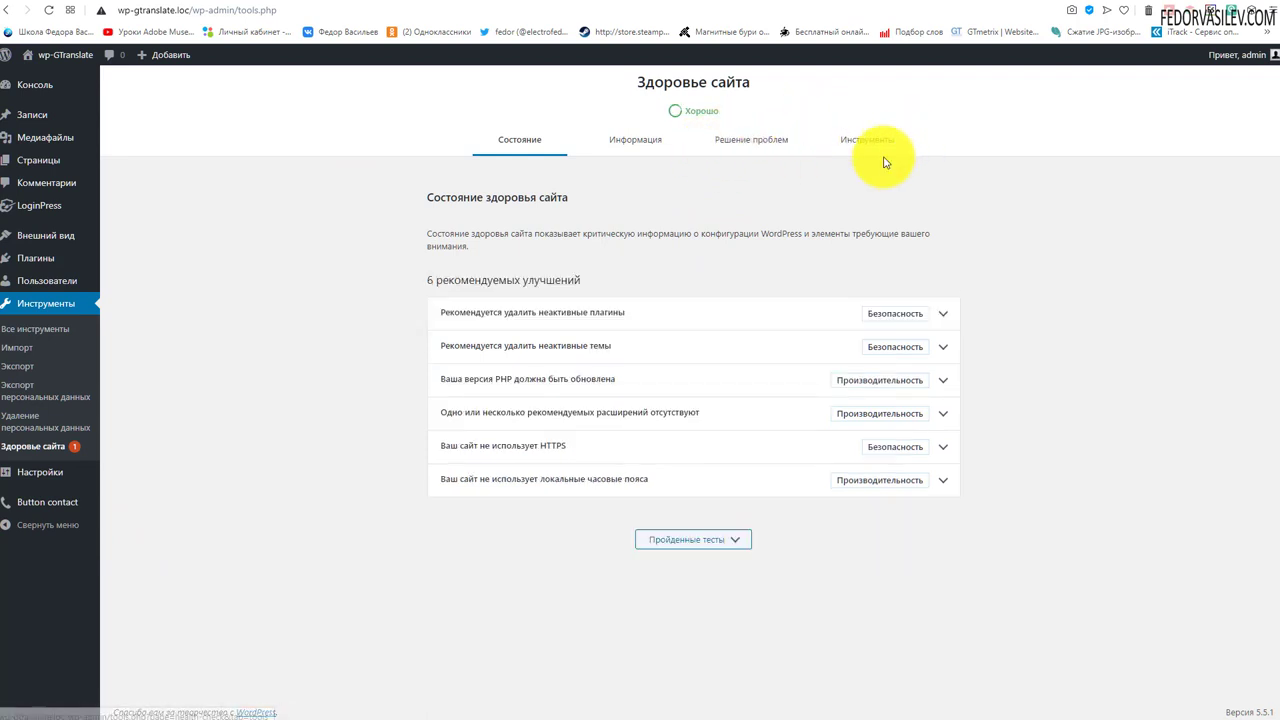
Read the description of the troubleshooting mode (Режим решения проблем) in Site Health and enable the mode
{"action": "left_click", "coordinate": [748, 142]}
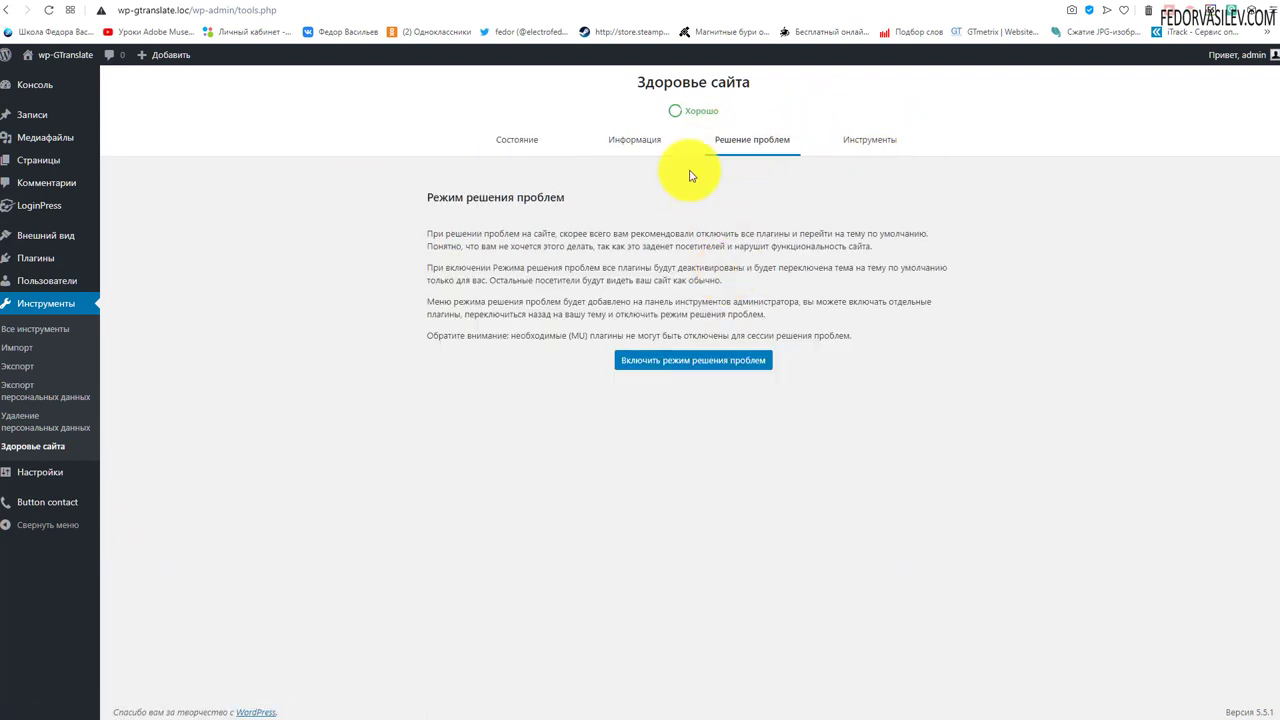
{"action": "left_click_drag", "start_coordinate": [427, 234], "coordinate": [887, 412]}
{"action": "left_click", "coordinate": [887, 412]}
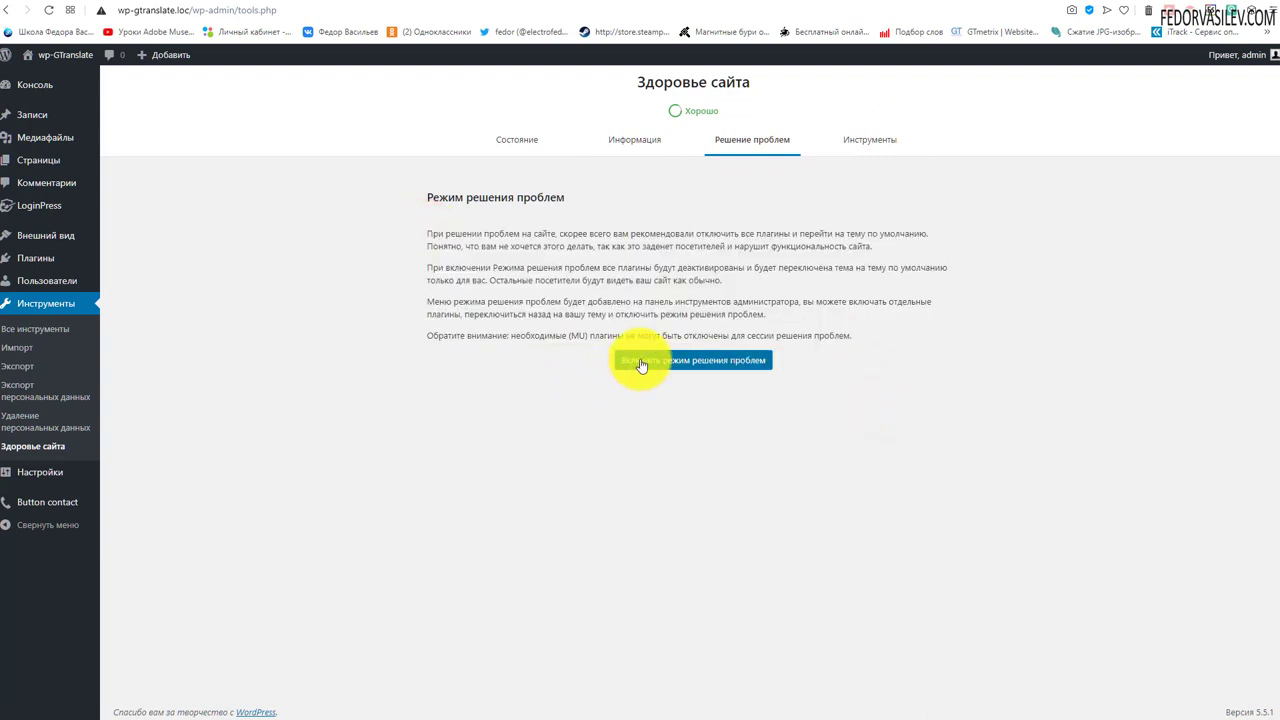
{"action": "left_click", "coordinate": [708, 360]}
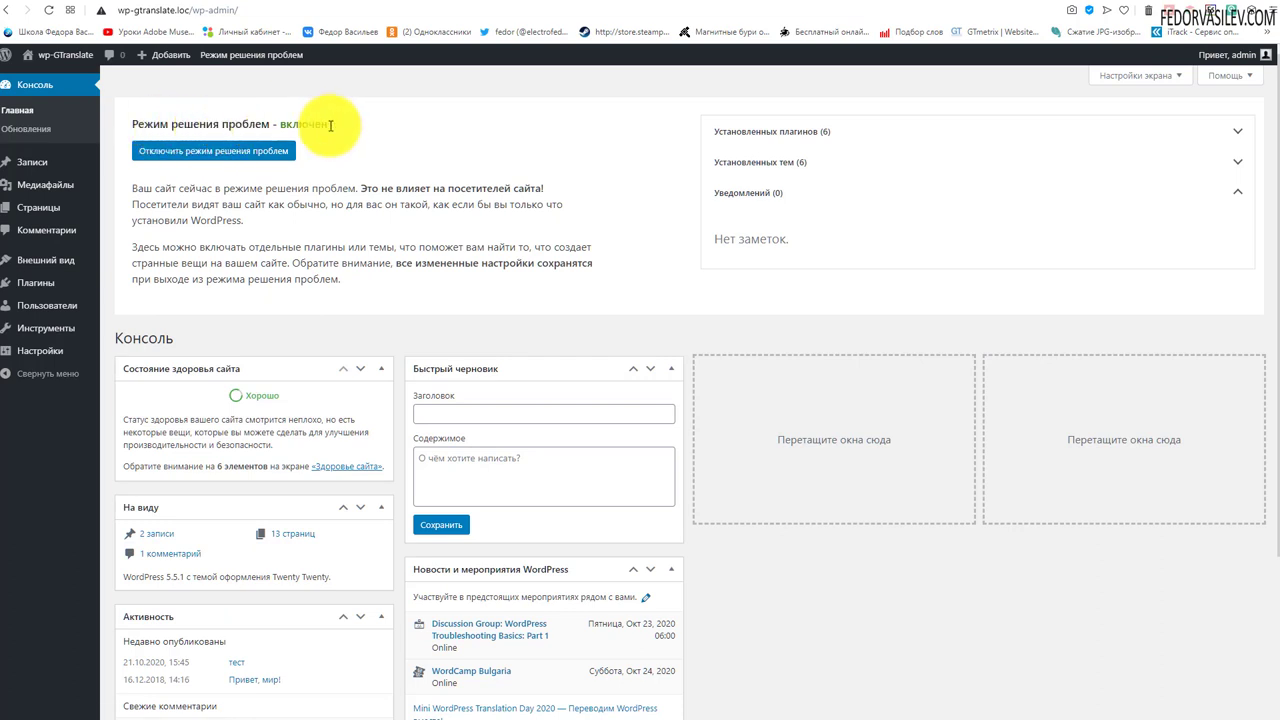
Examine the troubleshooting mode notice on the dashboard and its lists of installed plugins, installed themes and notifications
{"action": "left_click_drag", "start_coordinate": [333, 125], "coordinate": [234, 122]}
{"action": "left_click", "coordinate": [420, 140]}
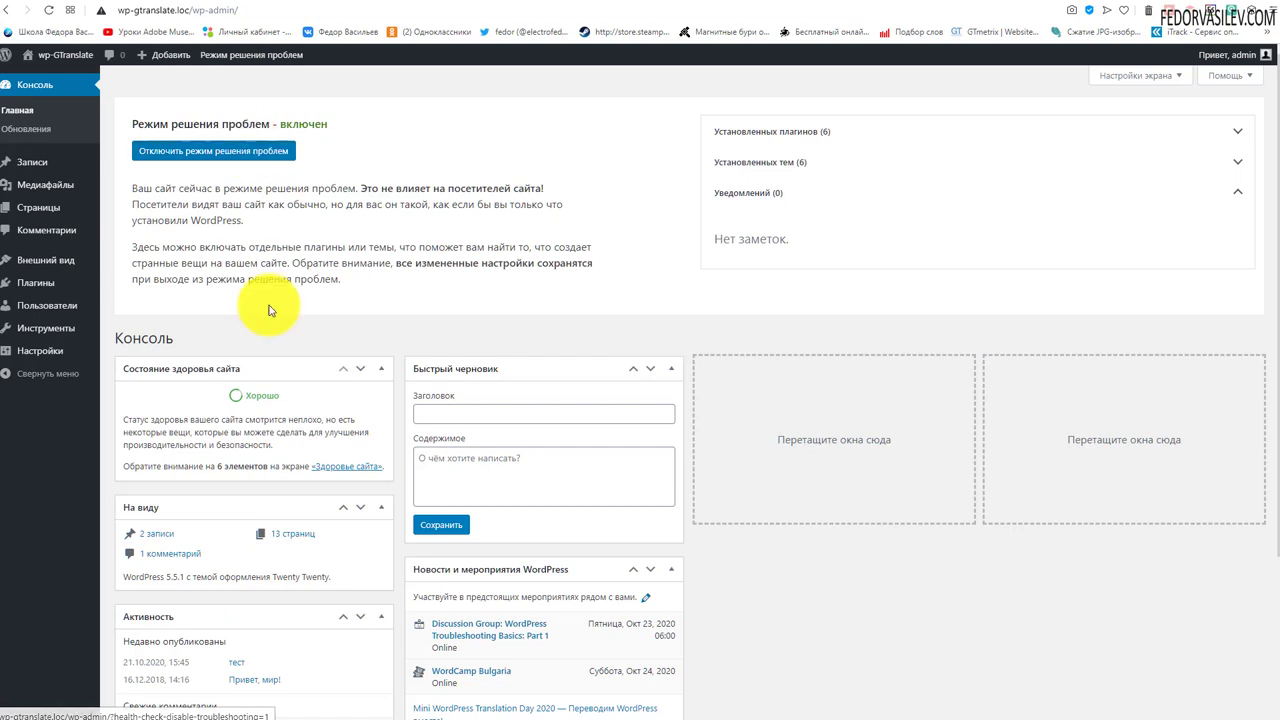
{"action": "left_click_drag", "start_coordinate": [338, 280], "coordinate": [158, 188]}
{"action": "left_click", "coordinate": [578, 240]}
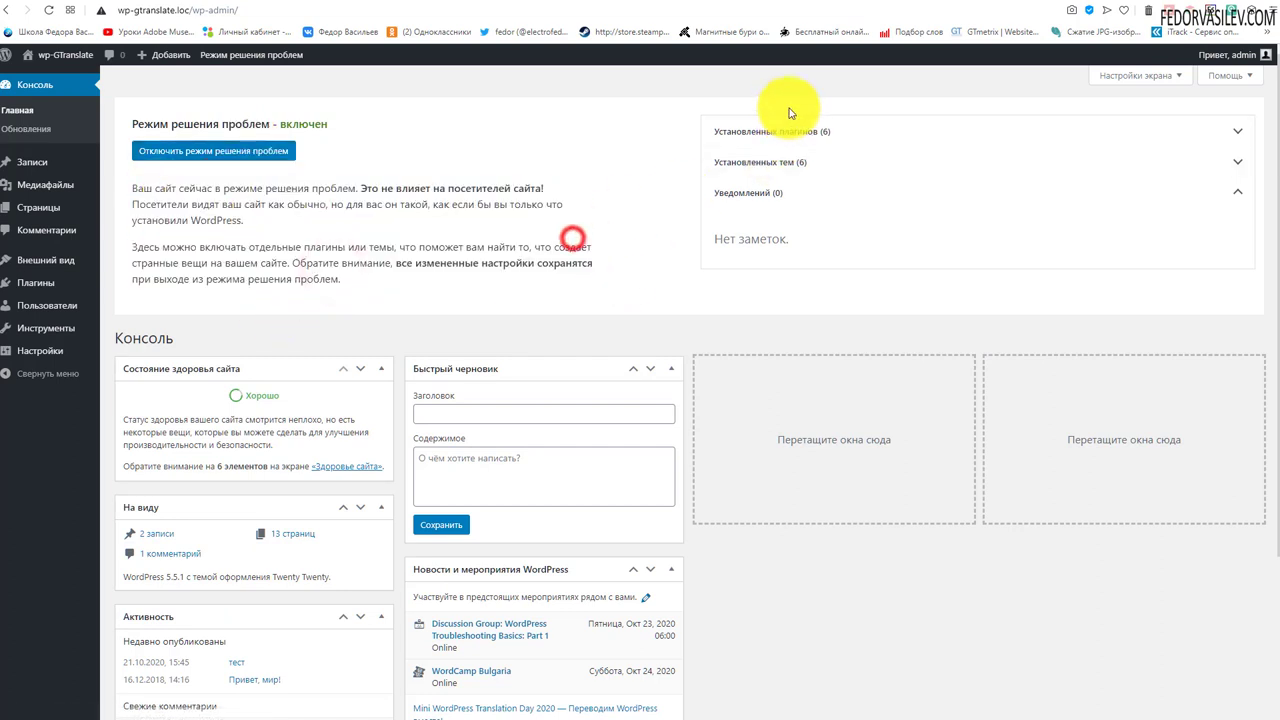
{"action": "left_click", "coordinate": [1237, 133]}
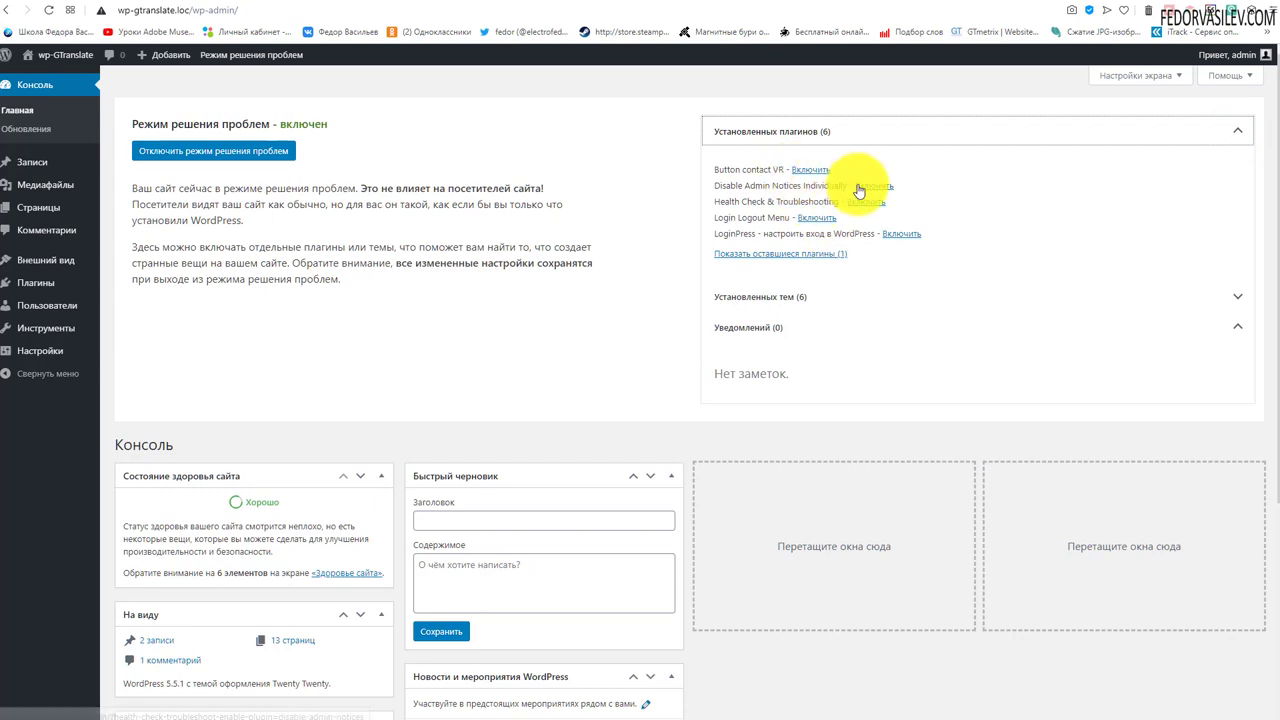
{"action": "left_click", "coordinate": [1228, 135]}
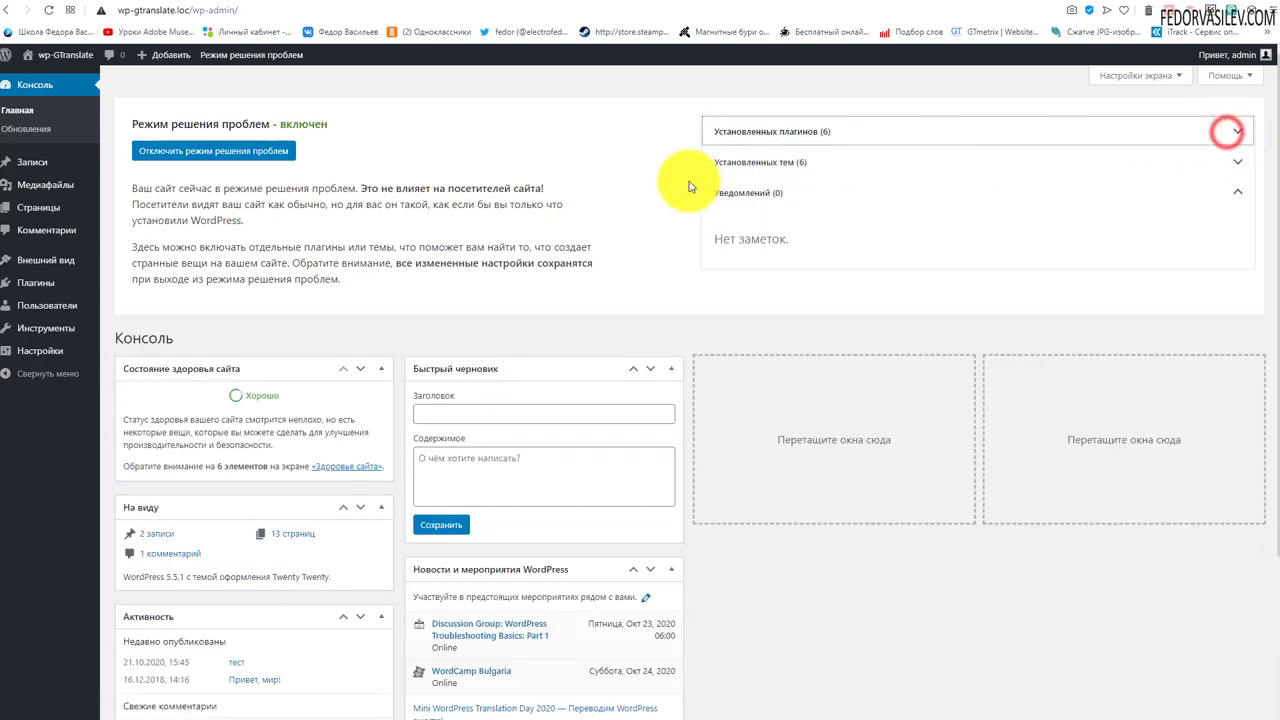
{"action": "left_click", "coordinate": [943, 163]}
{"action": "left_click", "coordinate": [826, 163]}
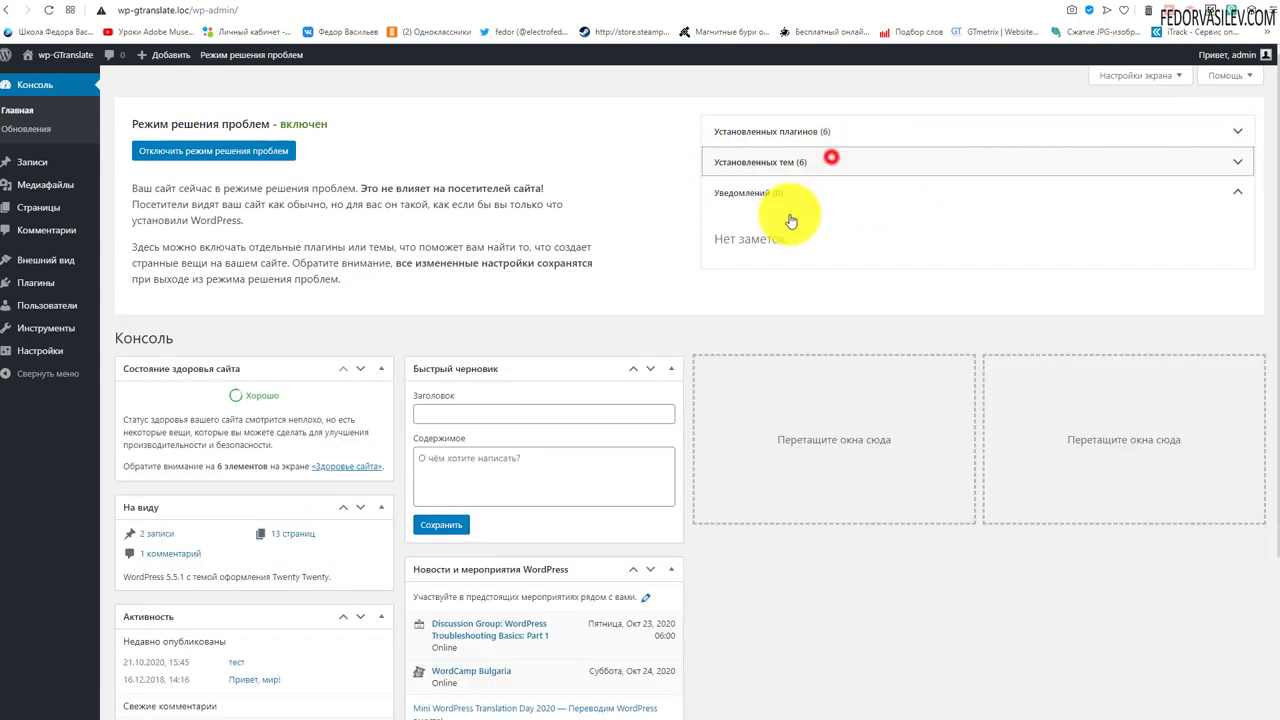
{"action": "left_click", "coordinate": [829, 162]}
{"action": "left_click", "coordinate": [778, 162]}
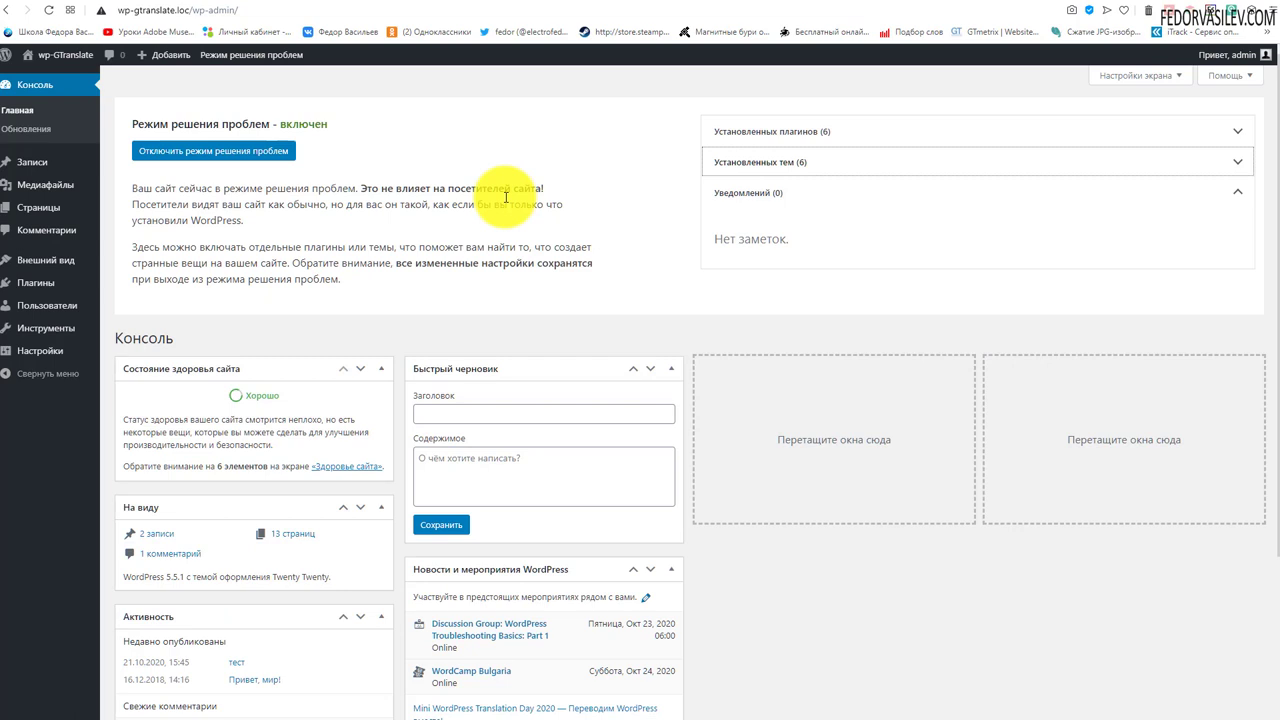
{"action": "left_click", "coordinate": [1237, 192]}
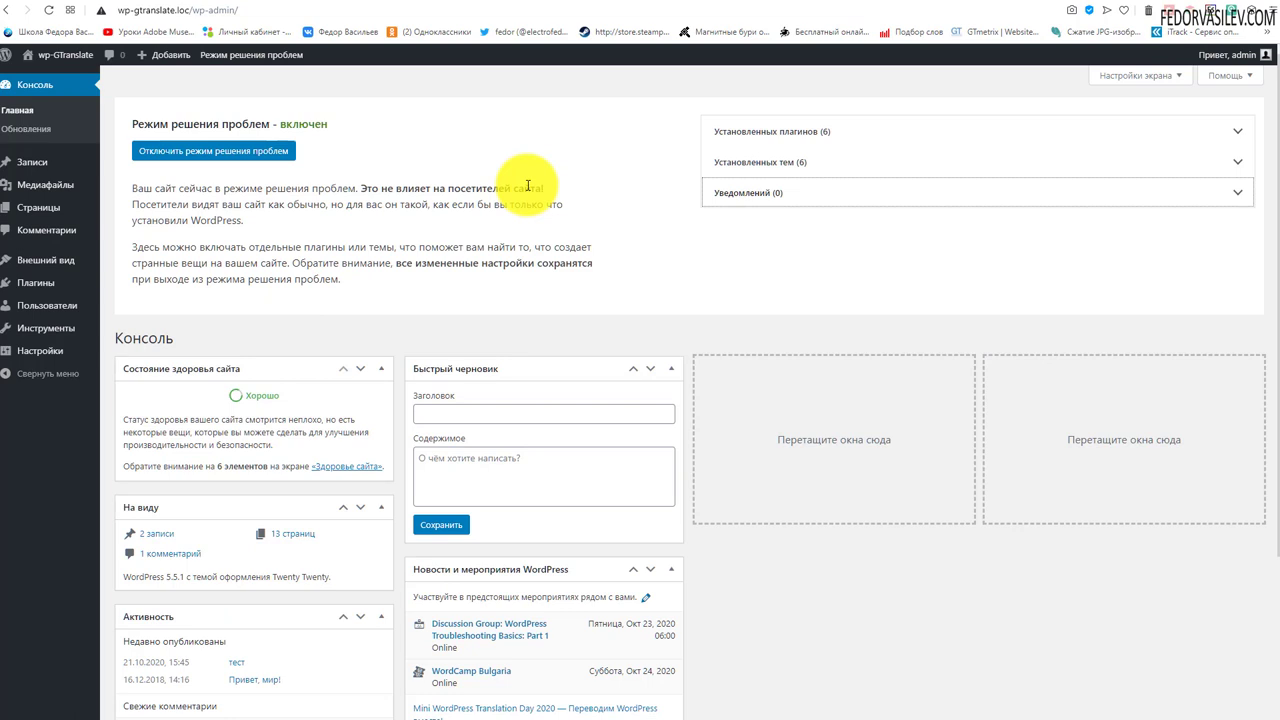
Disable troubleshooting mode and open the Tools (Инструменты) section of Site Health
{"action": "left_click", "coordinate": [197, 150]}
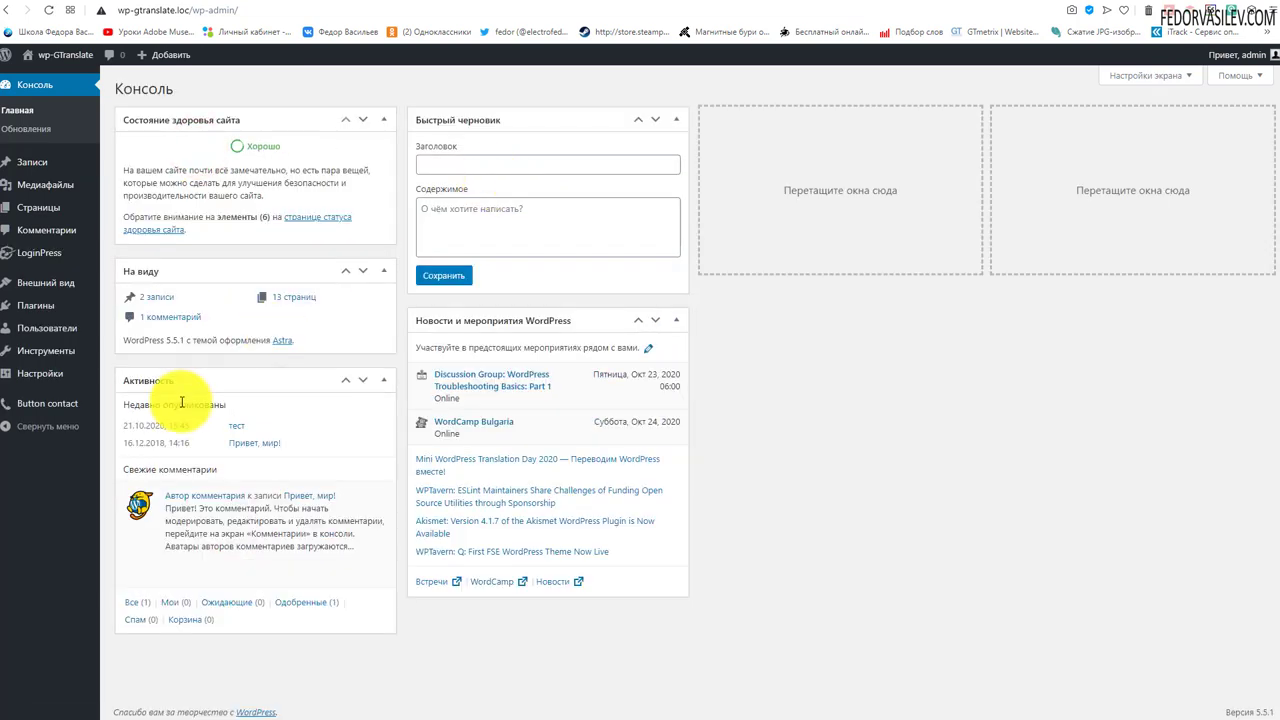
{"action": "mouse_move", "coordinate": [60, 290]}
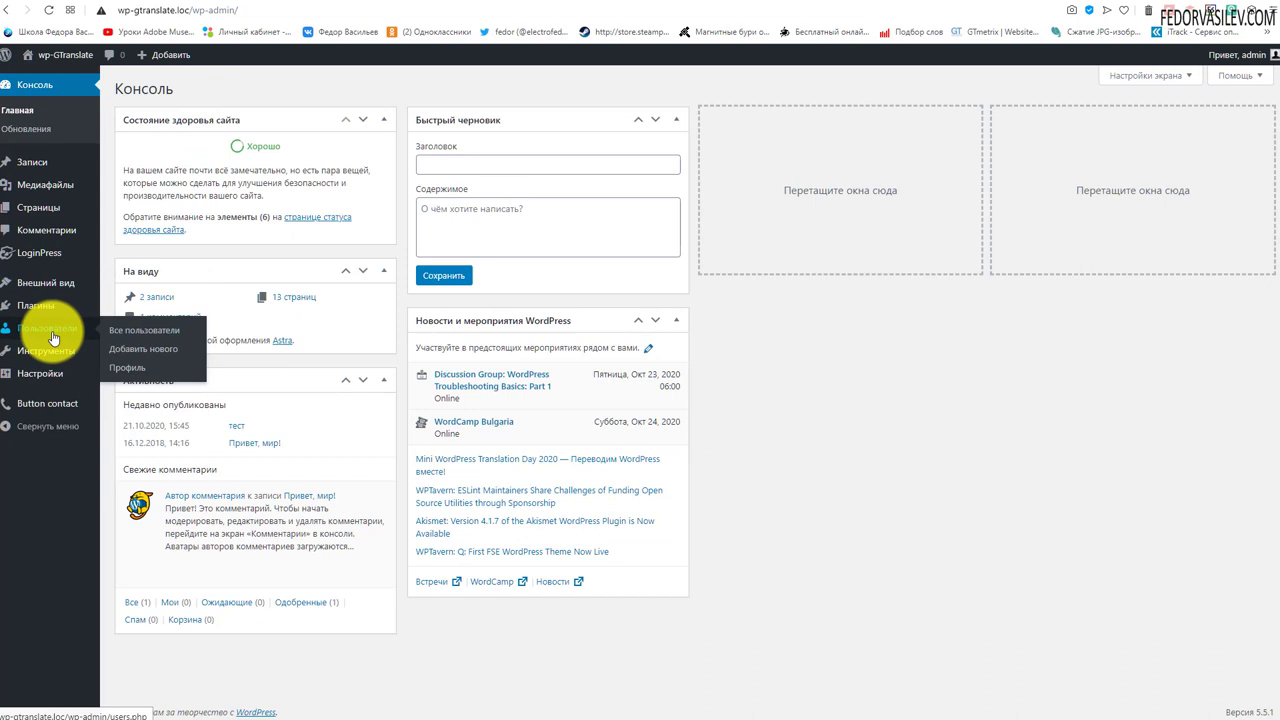
{"action": "mouse_move", "coordinate": [50, 348]}
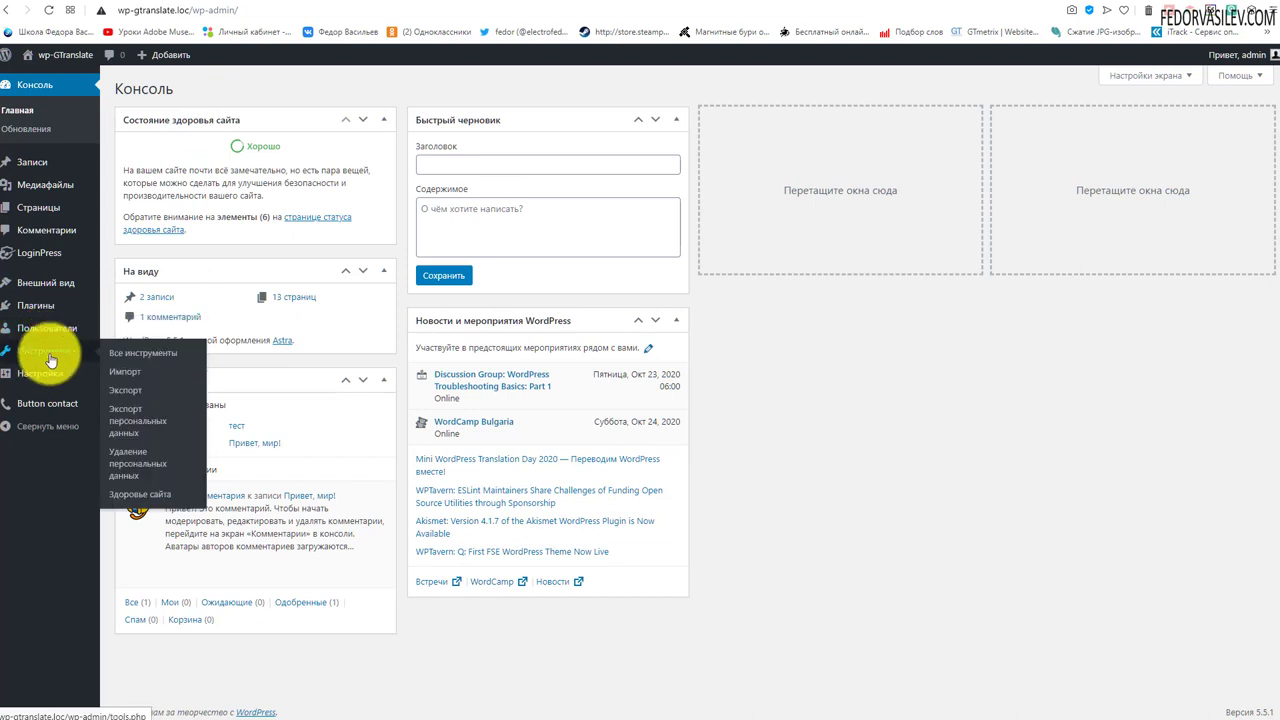
{"action": "left_click", "coordinate": [140, 497]}
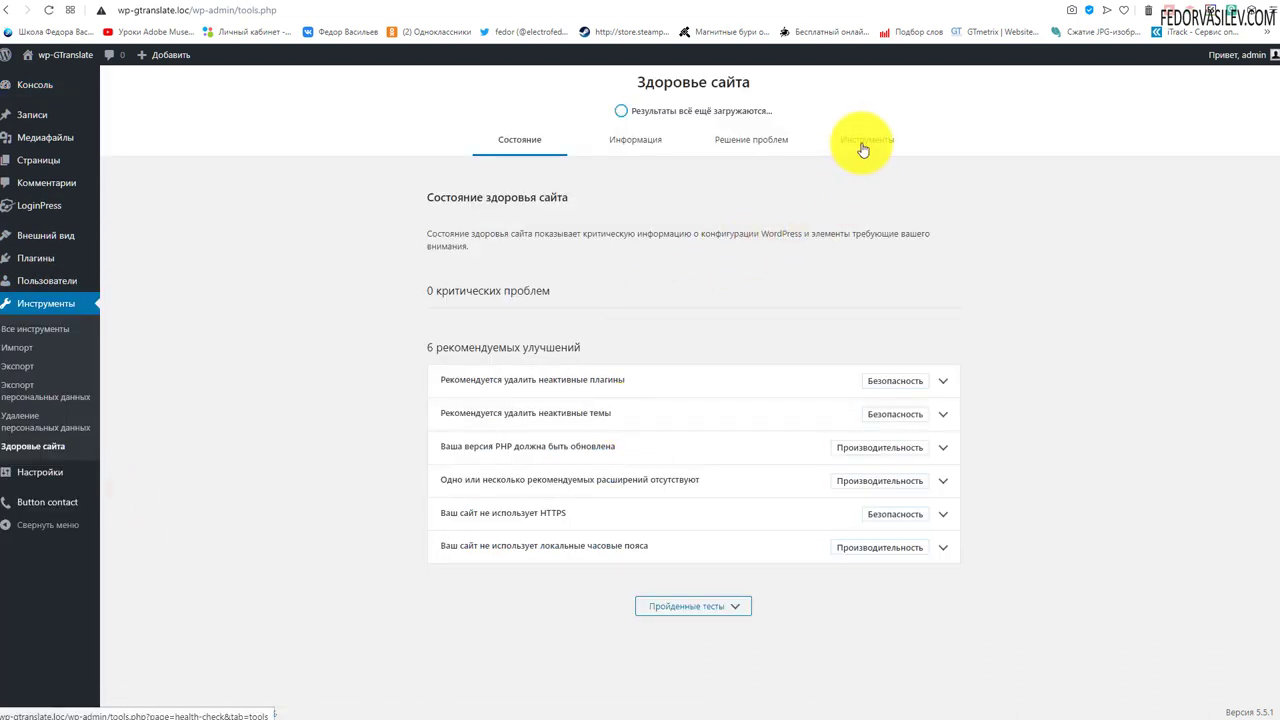
{"action": "left_click", "coordinate": [864, 145]}
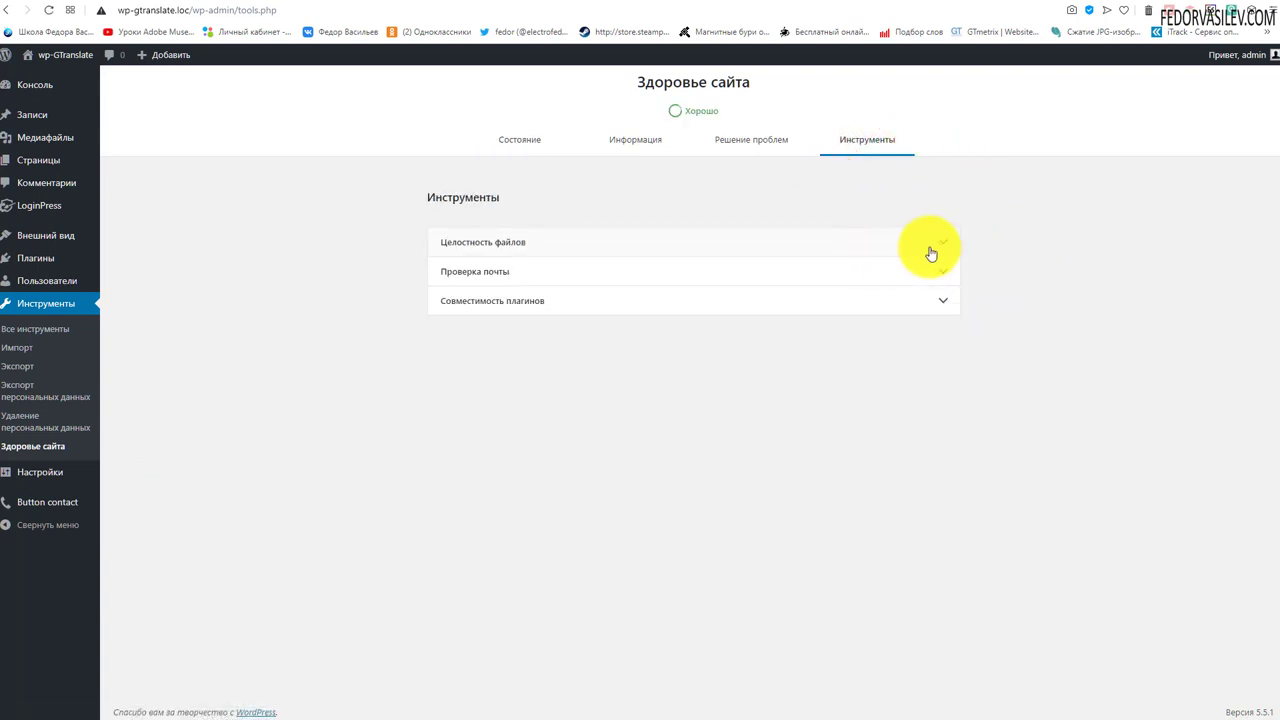
Read the file integrity tool's description, run the integrity check on the WordPress core files, and collapse the tool
{"action": "left_click", "coordinate": [930, 250]}
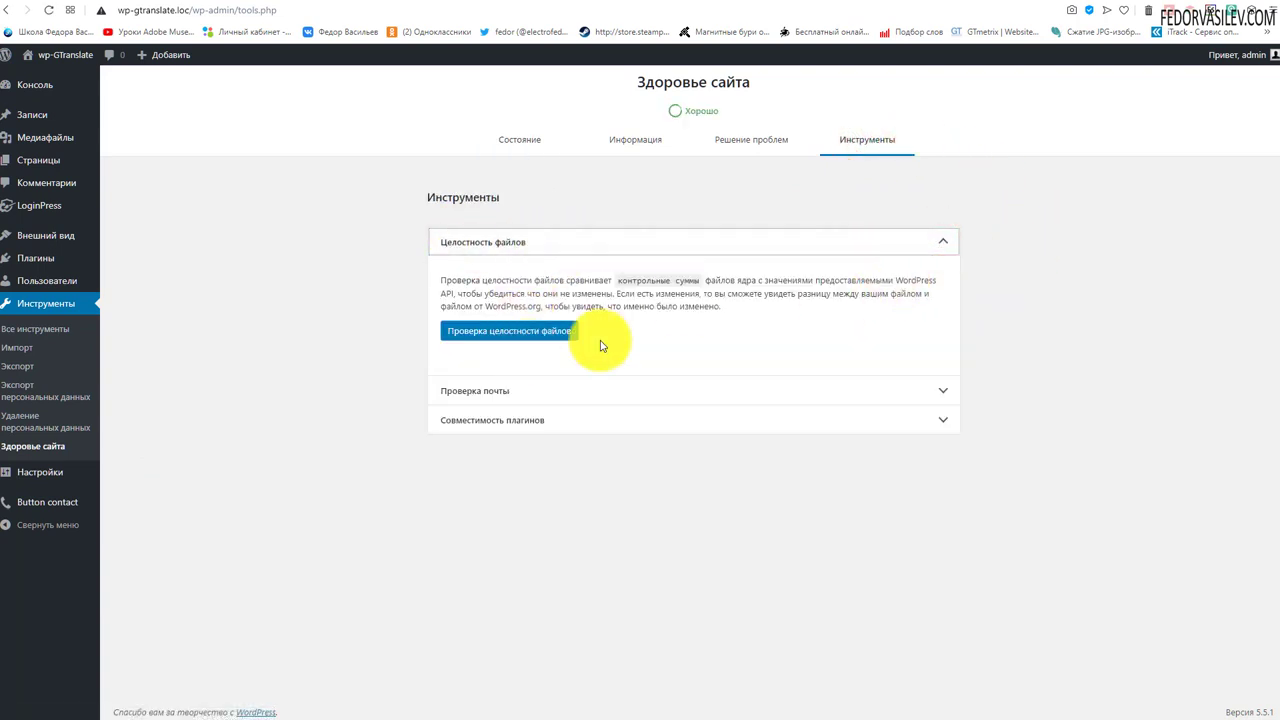
{"action": "left_click_drag", "start_coordinate": [722, 306], "coordinate": [446, 281]}
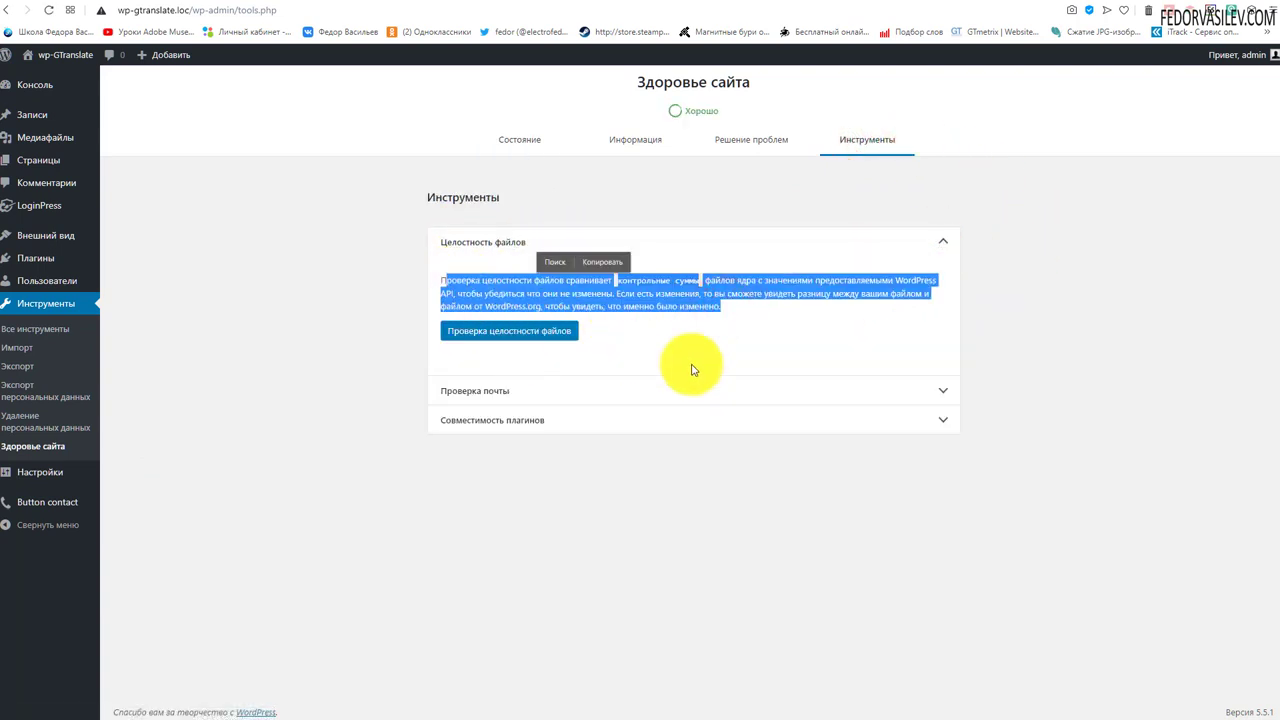
{"action": "left_click", "coordinate": [705, 345]}
{"action": "left_click", "coordinate": [490, 332]}
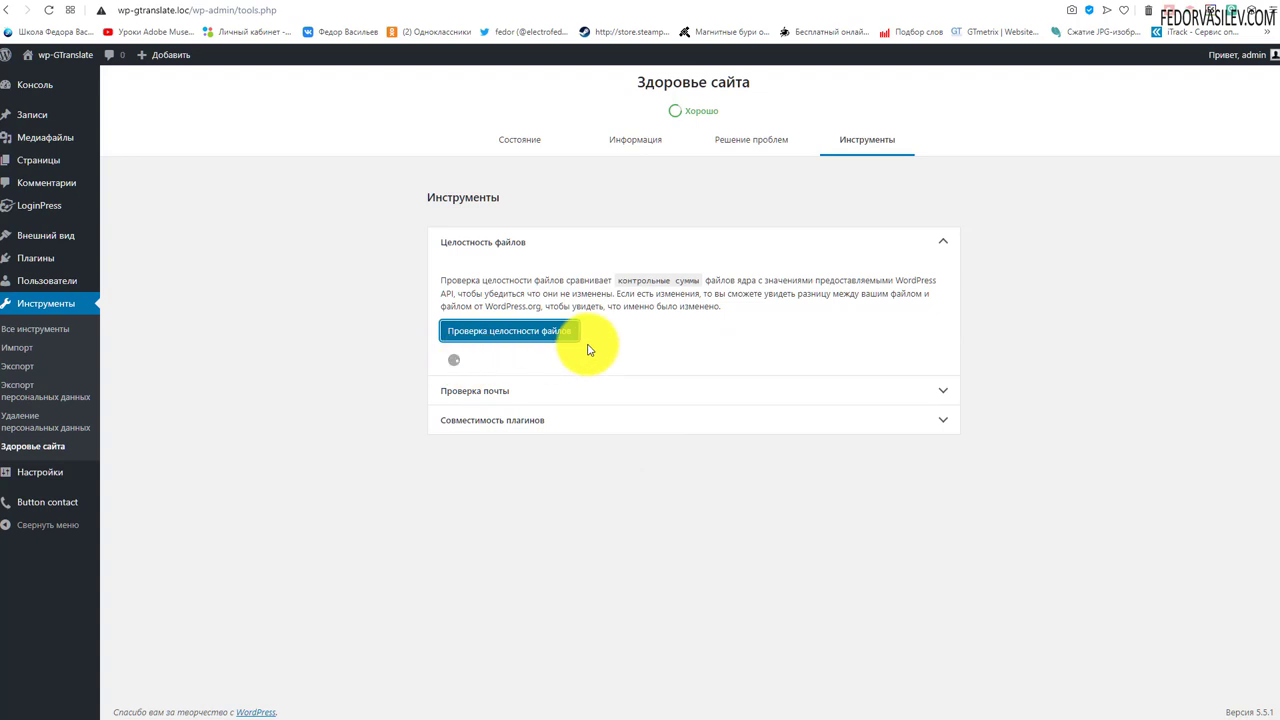
{"action": "left_click", "coordinate": [668, 248]}
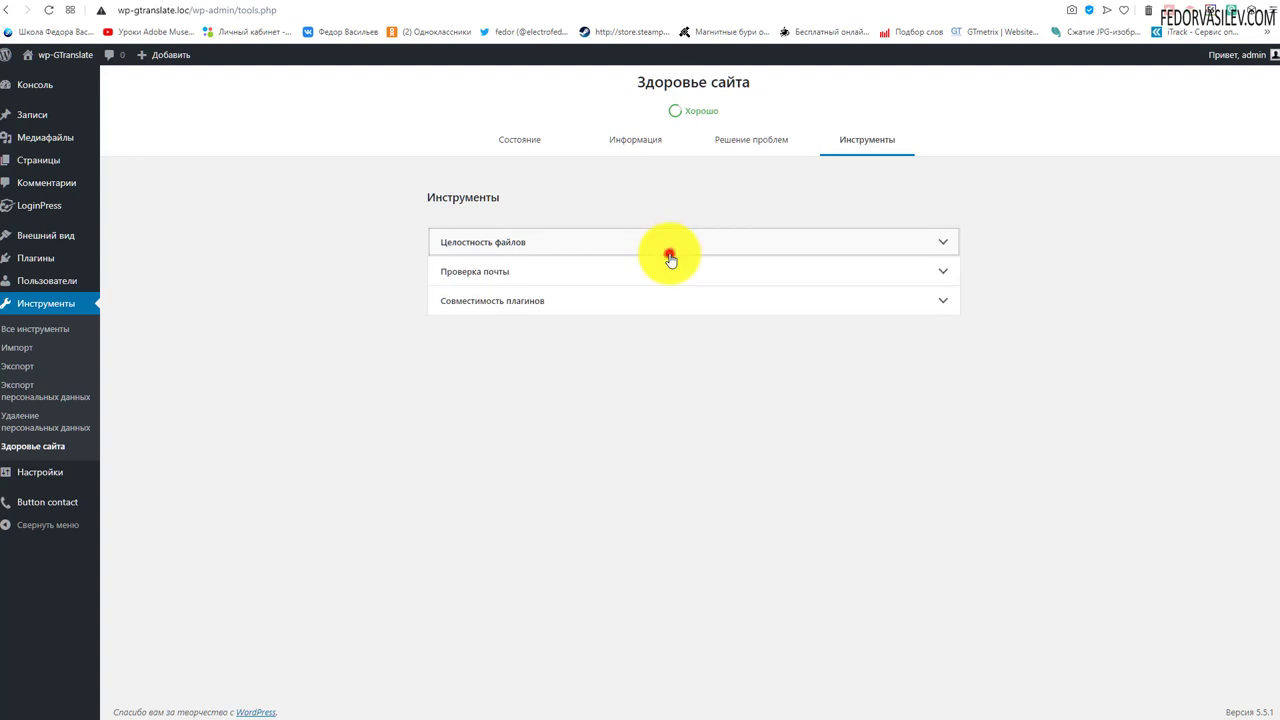
Send a test message to the preset e-mail address with the mail check tool, then collapse it
{"action": "left_click", "coordinate": [541, 279]}
{"action": "left_click", "coordinate": [507, 398]}
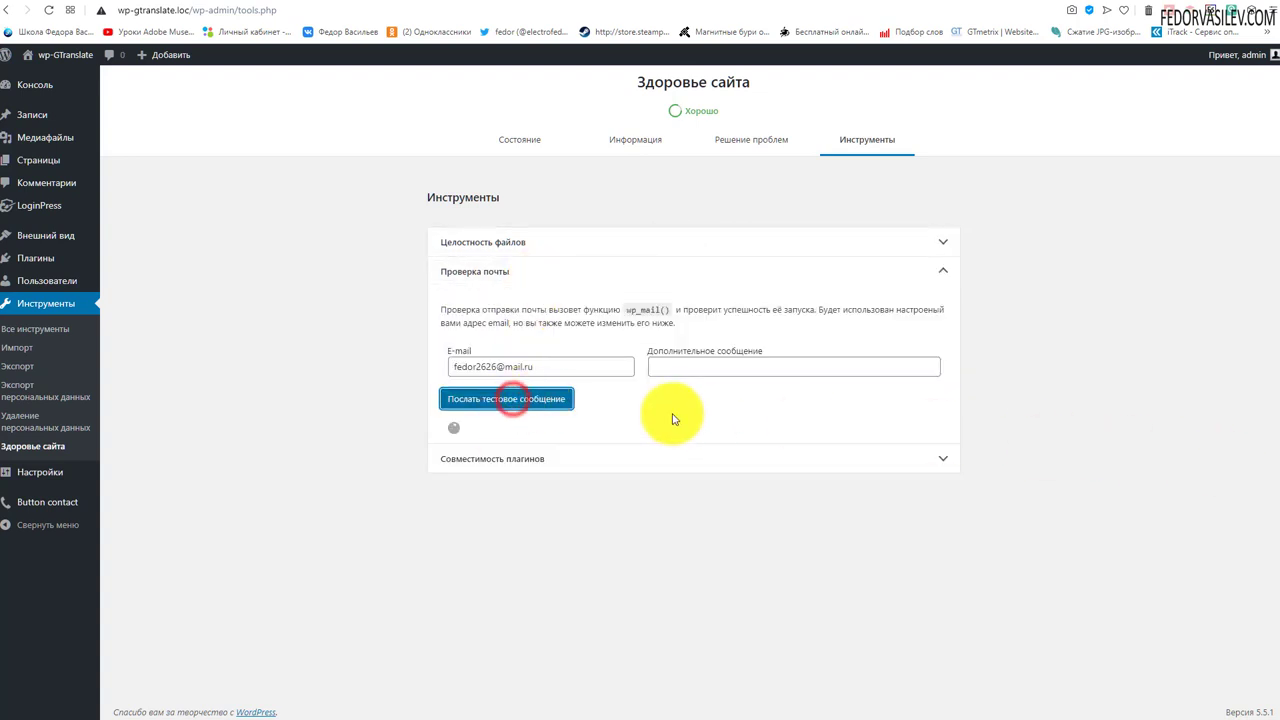
{"action": "left_click", "coordinate": [528, 278]}
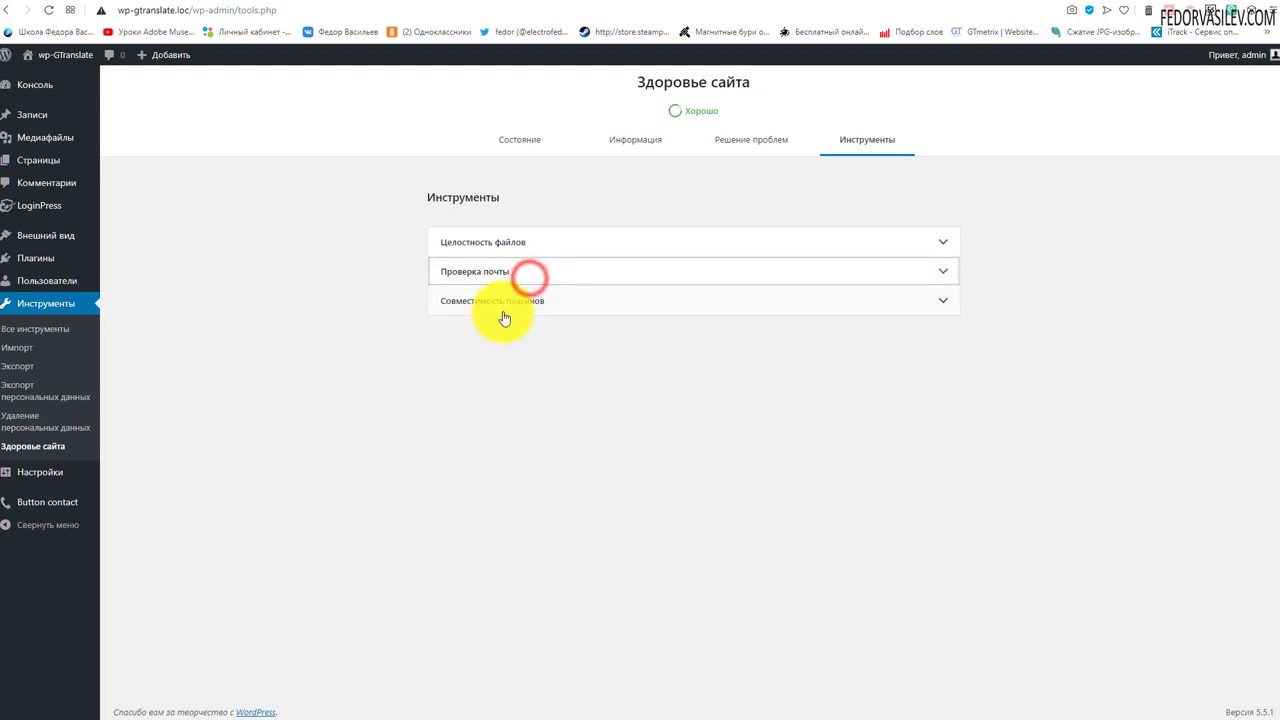
Run the plugin compatibility check and review the minimum and maximum supported PHP versions of the installed plugins
{"action": "left_click", "coordinate": [504, 310]}
{"action": "scroll", "coordinate": [535, 312], "scroll_direction": "down", "scroll_amount": 3}
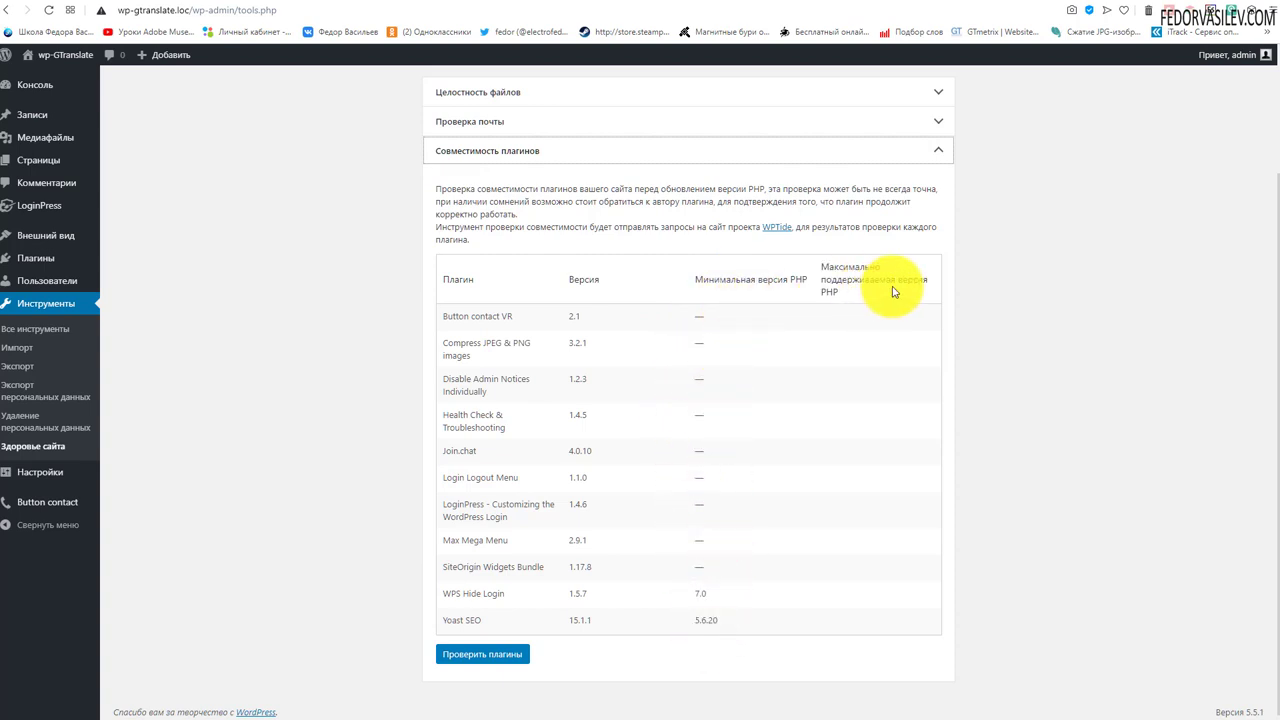
{"action": "left_click_drag", "start_coordinate": [851, 298], "coordinate": [830, 266]}
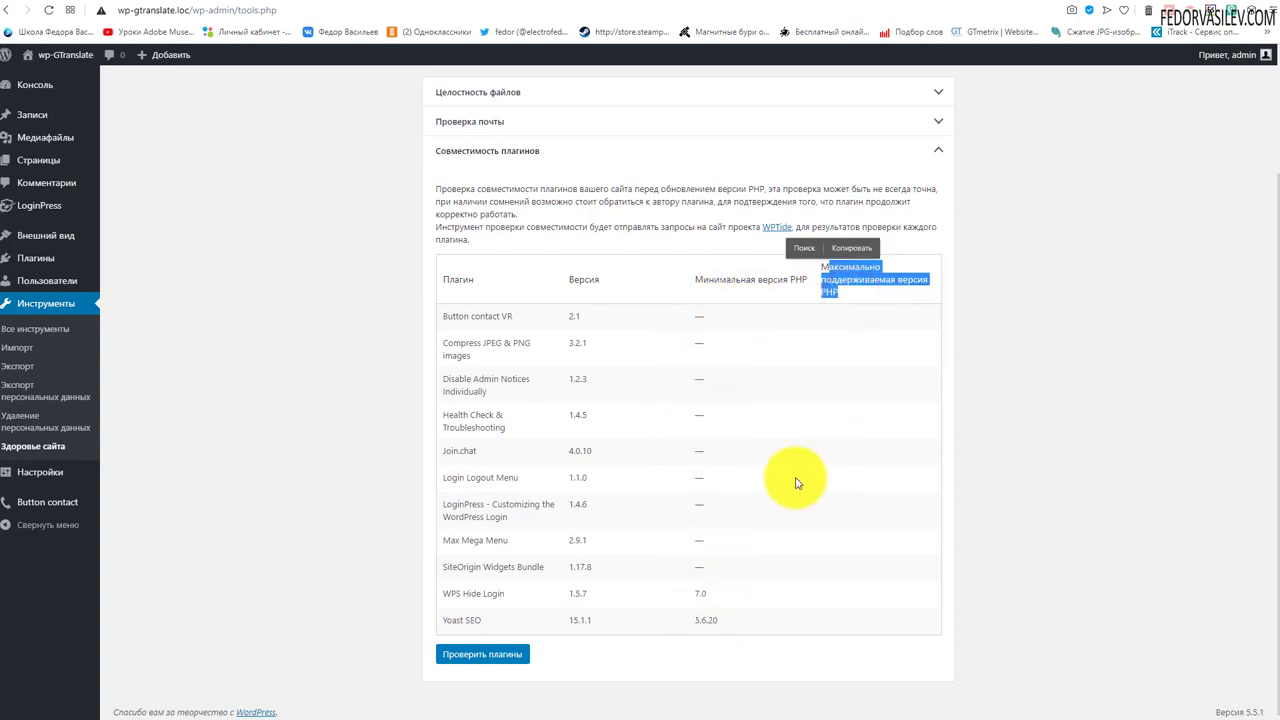
{"action": "left_click", "coordinate": [820, 445]}
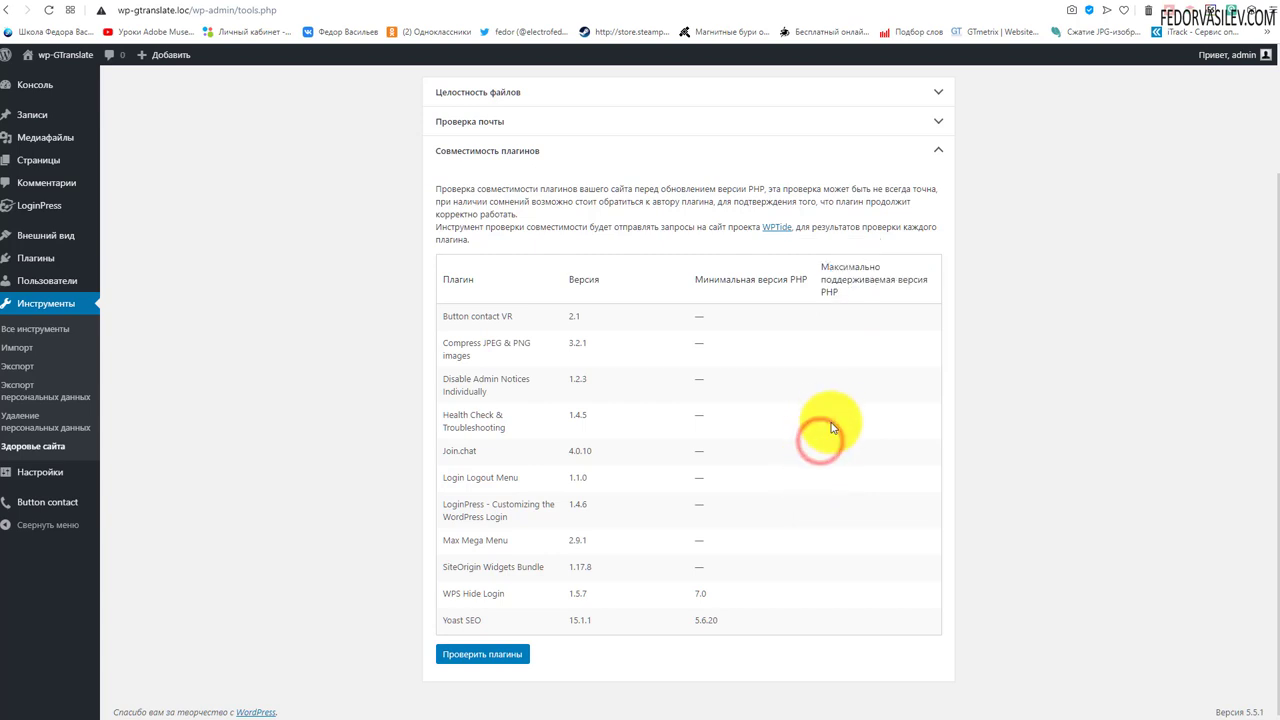
{"action": "left_click", "coordinate": [475, 657]}
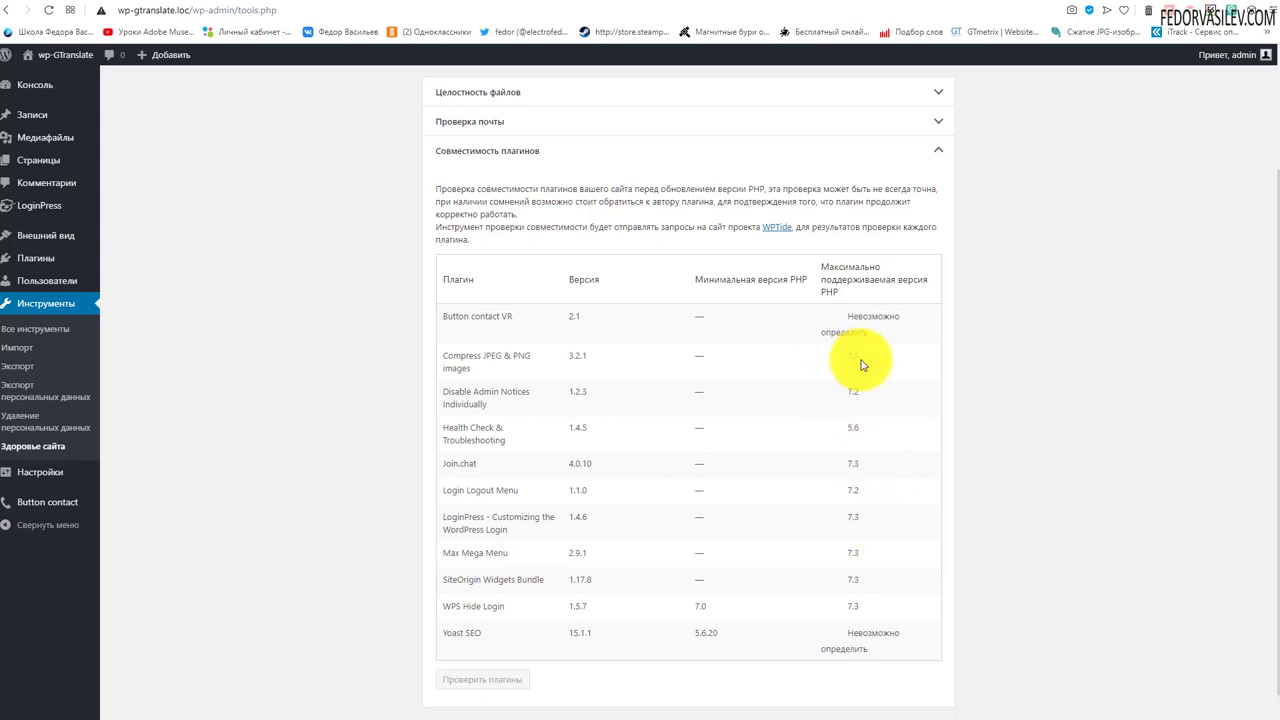
{"action": "scroll", "coordinate": [862, 365], "scroll_direction": "down", "scroll_amount": 1}
{"action": "scroll", "coordinate": [763, 549], "scroll_direction": "up", "scroll_amount": 3}
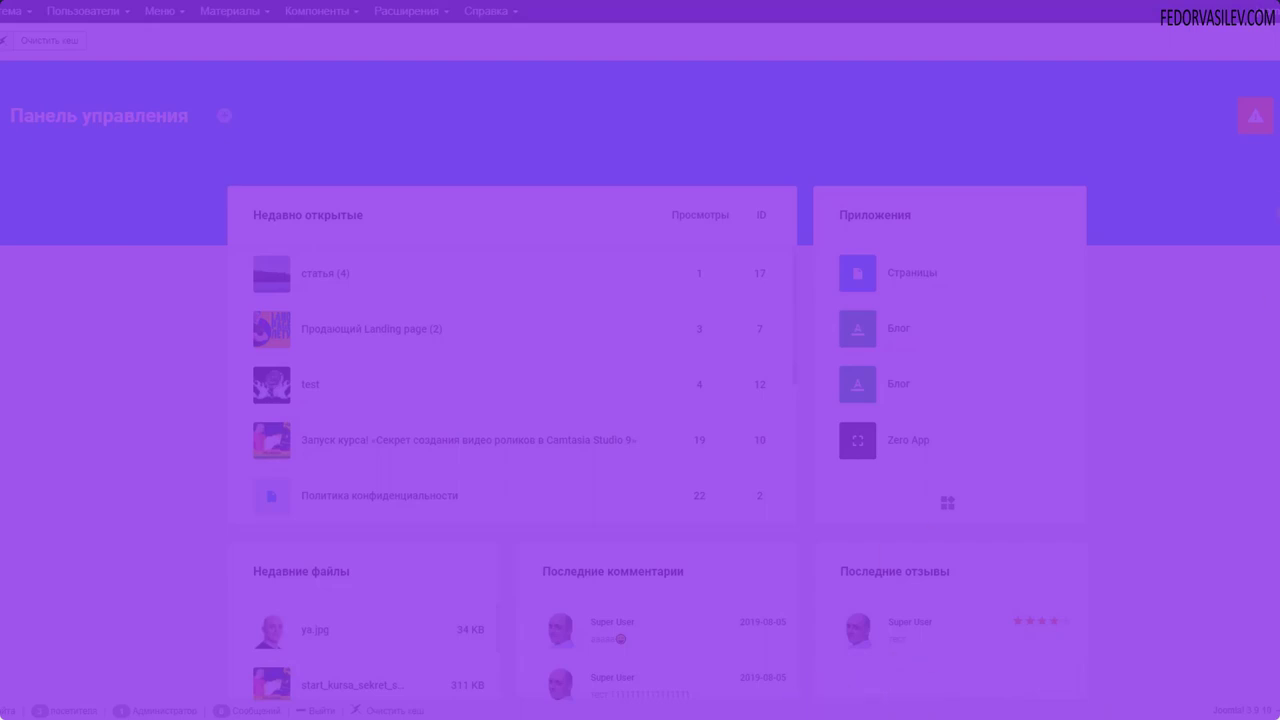
{"action": "left_click", "coordinate": [1256, 117]}
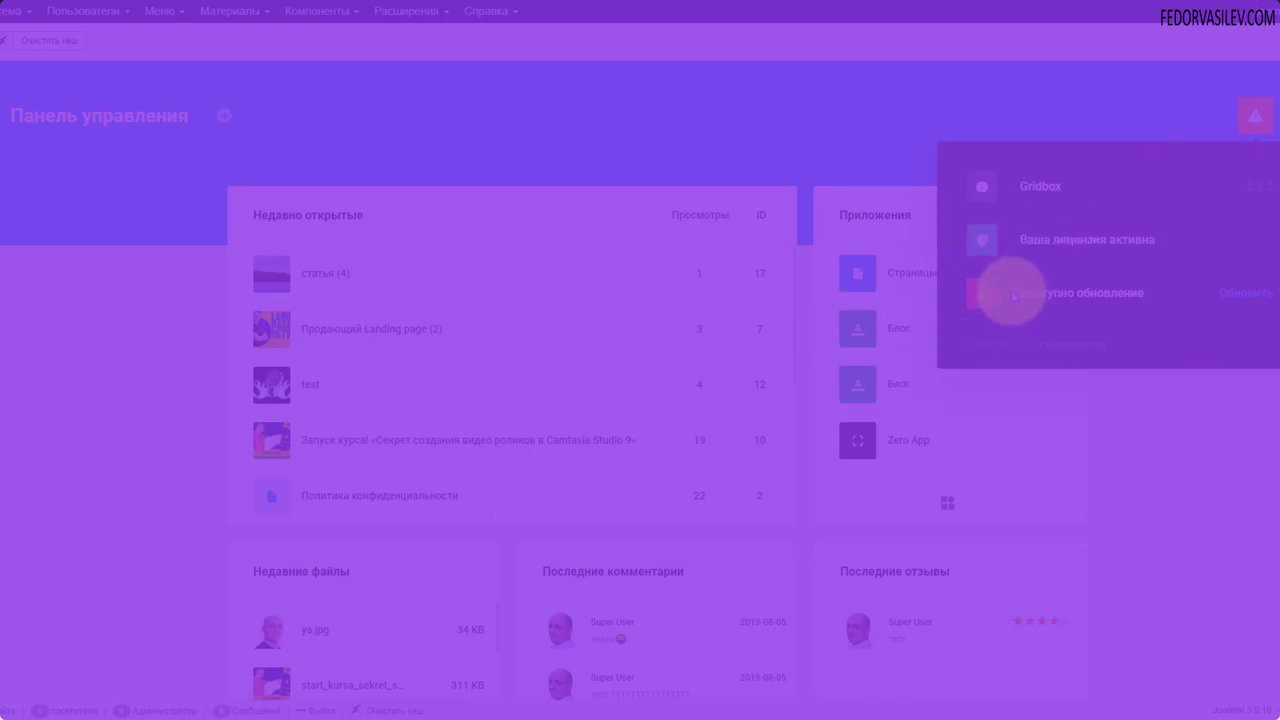
{"action": "left_click", "coordinate": [857, 440]}
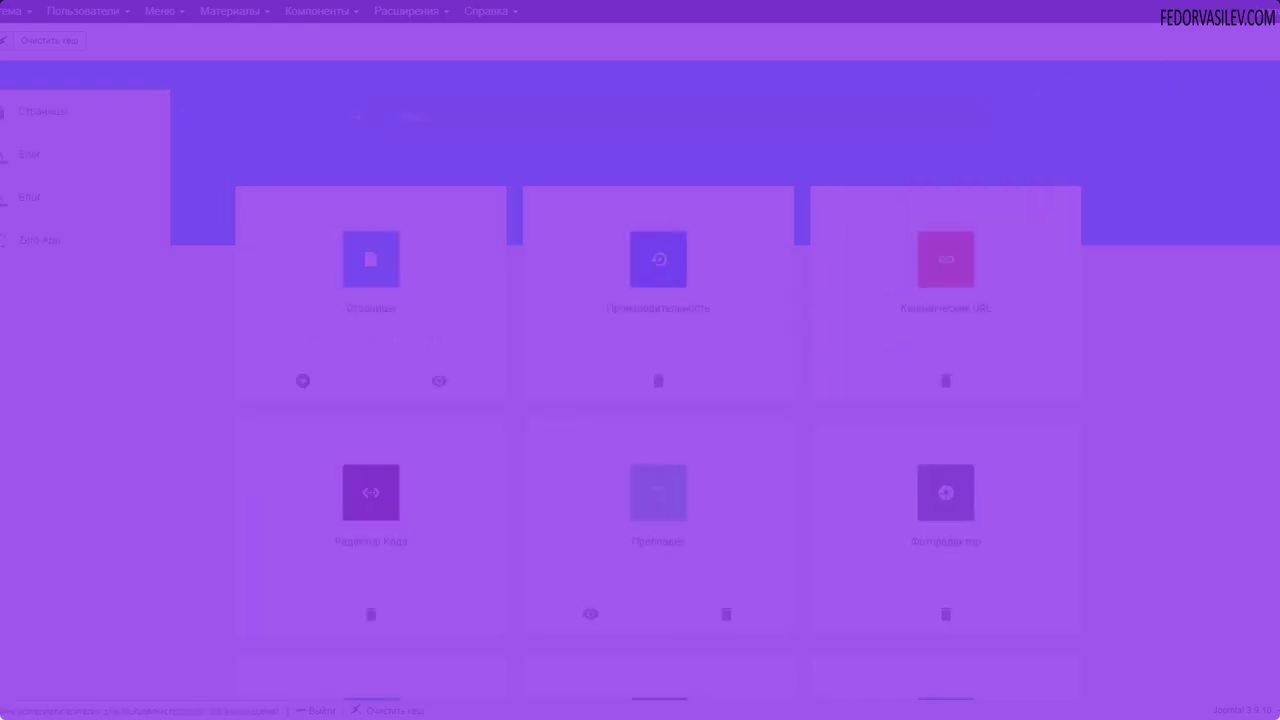
{"action": "left_click", "coordinate": [18, 240]}
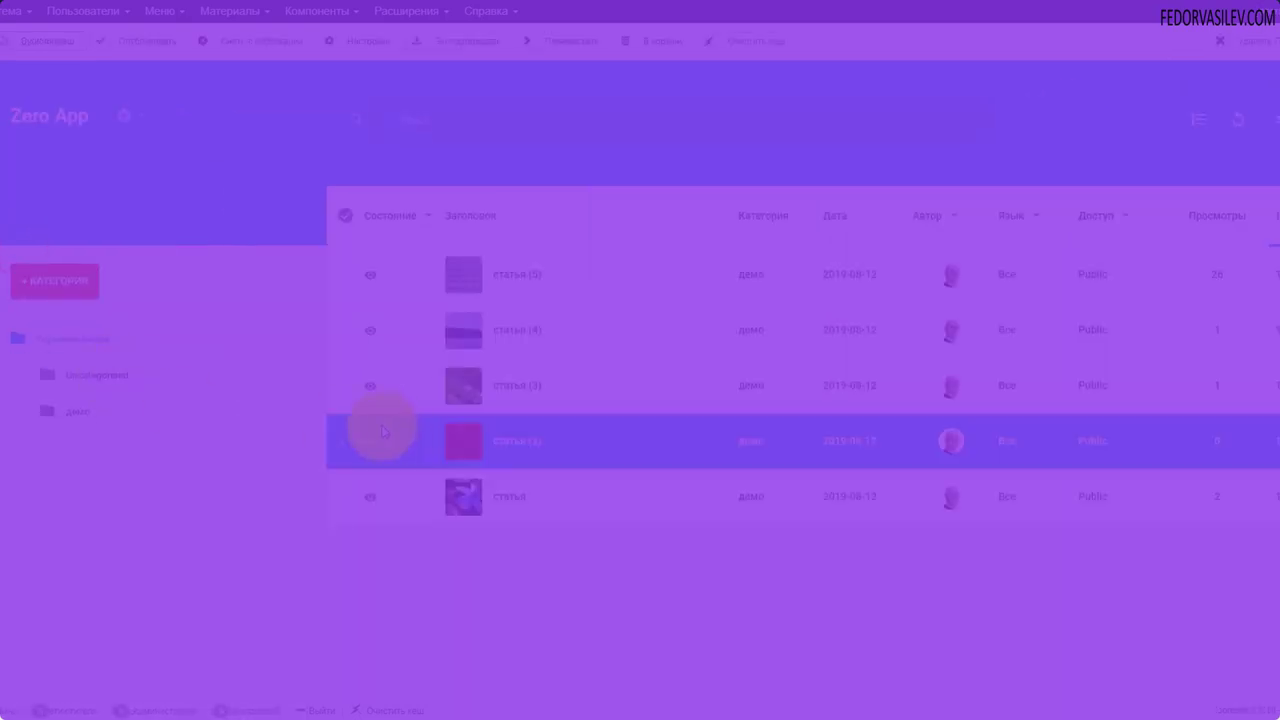
{"action": "left_click", "coordinate": [124, 116]}
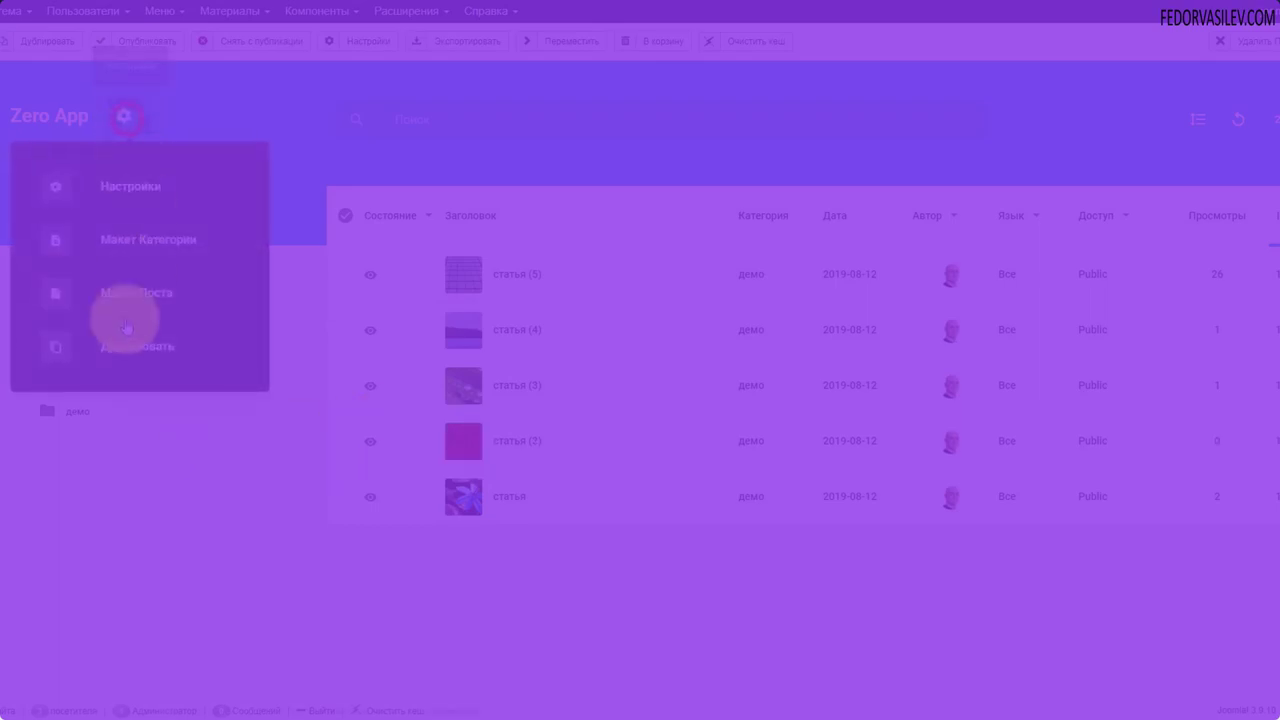